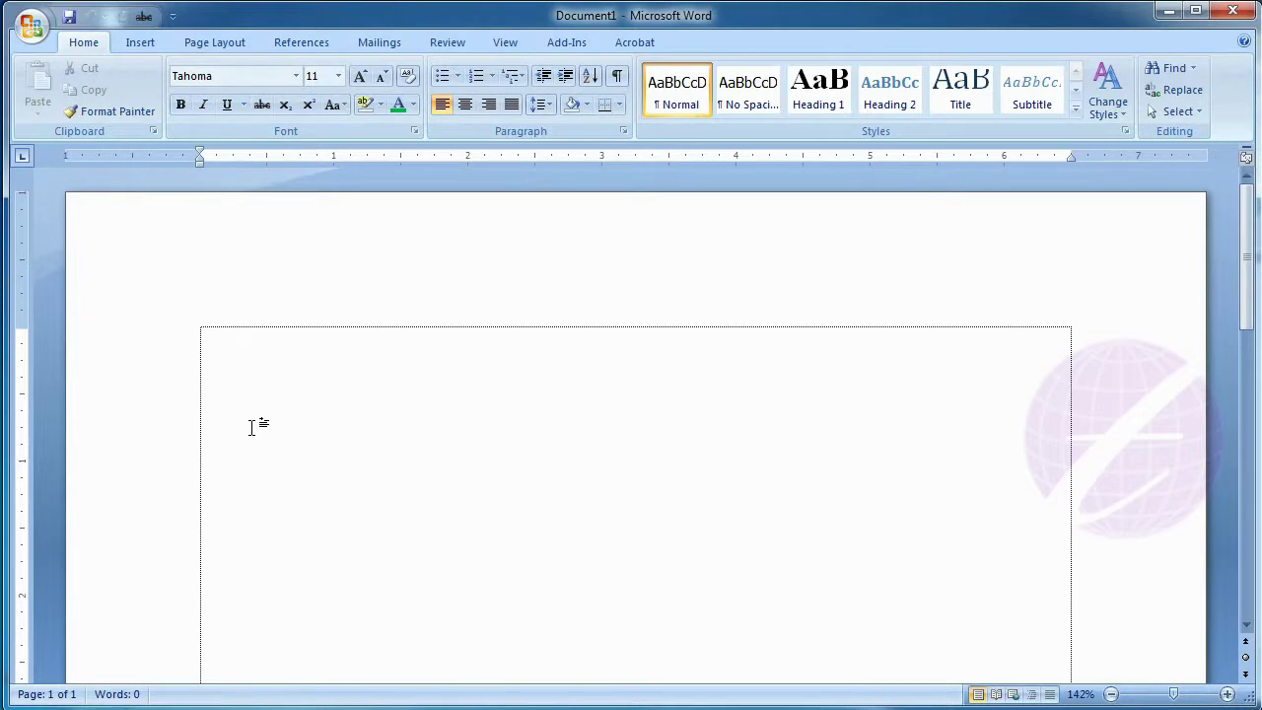
Step: Type the sentence 'Type some text.' into the empty text box
text(Typ)
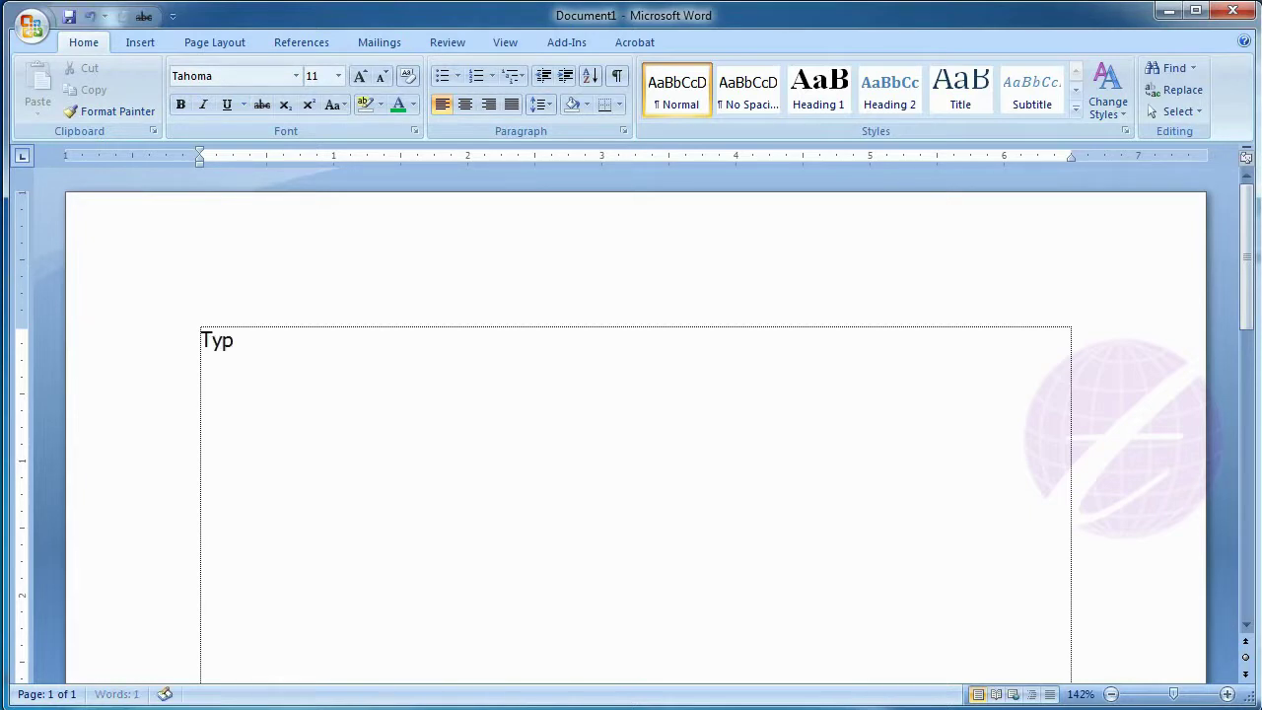
text(e some text.)
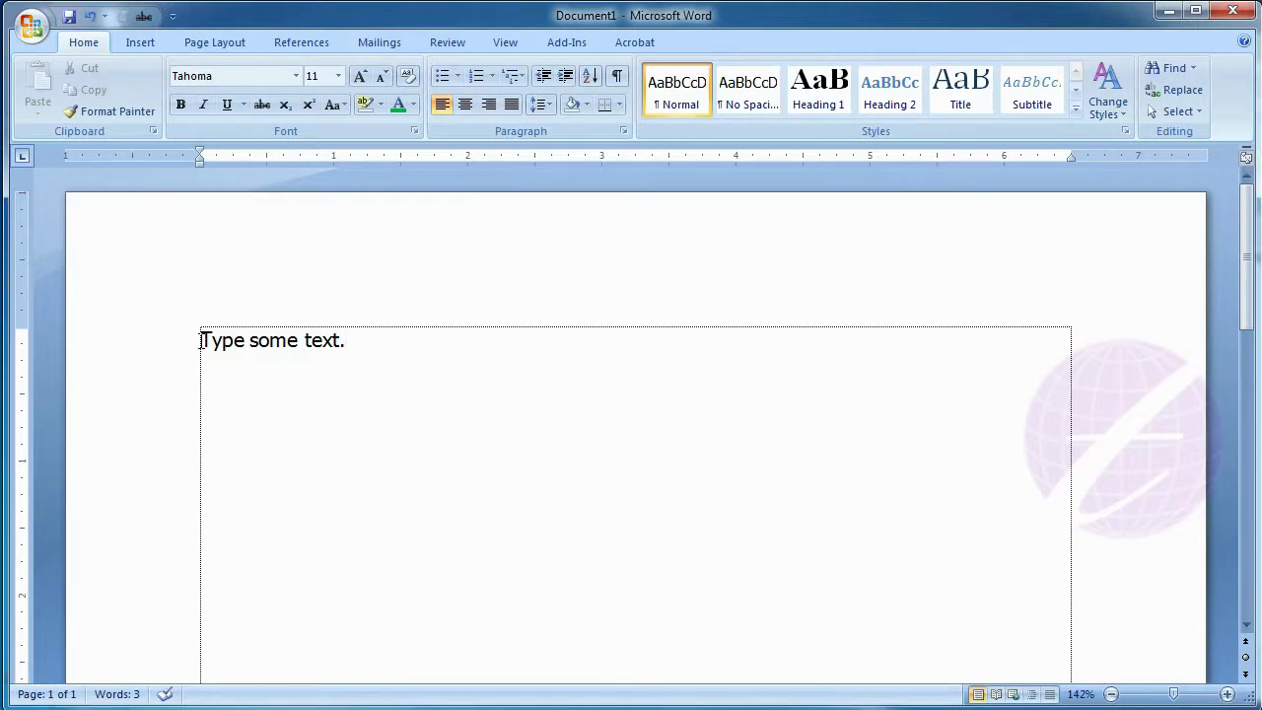
Step: Select the whole sentence and change its font from Tahoma to Arial
drag(201, 342, 350, 339)
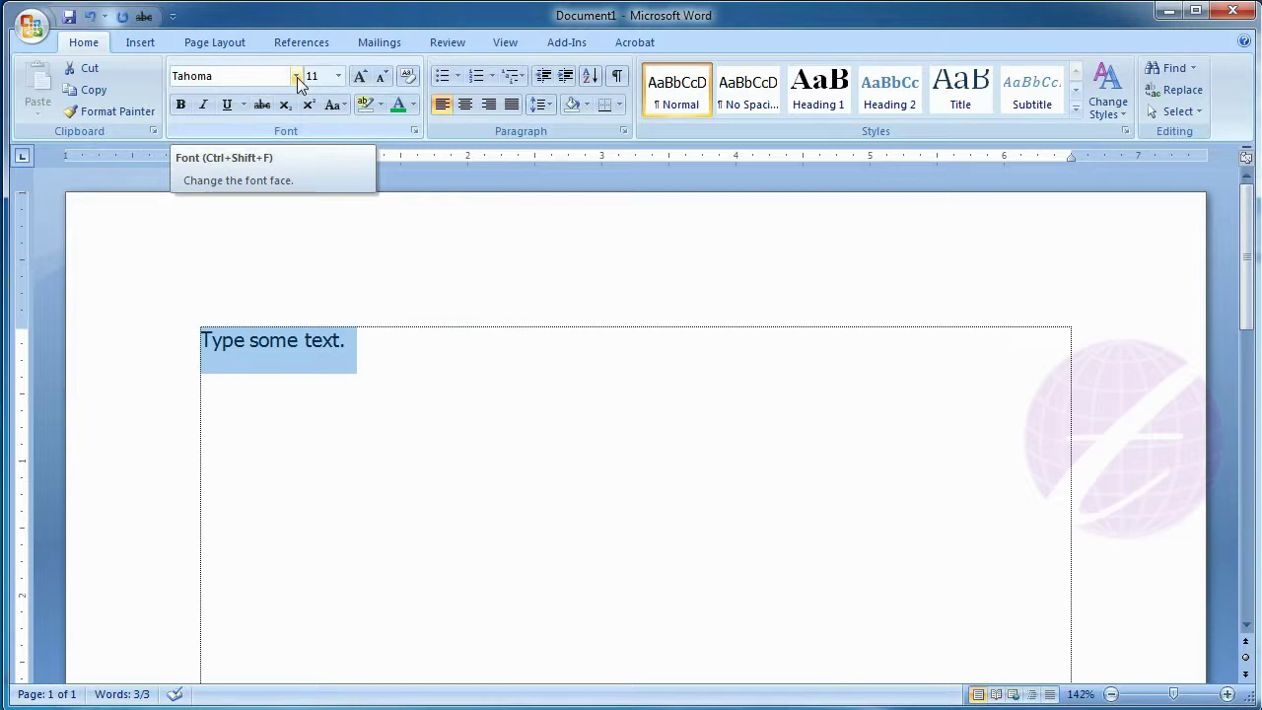
click(295, 77)
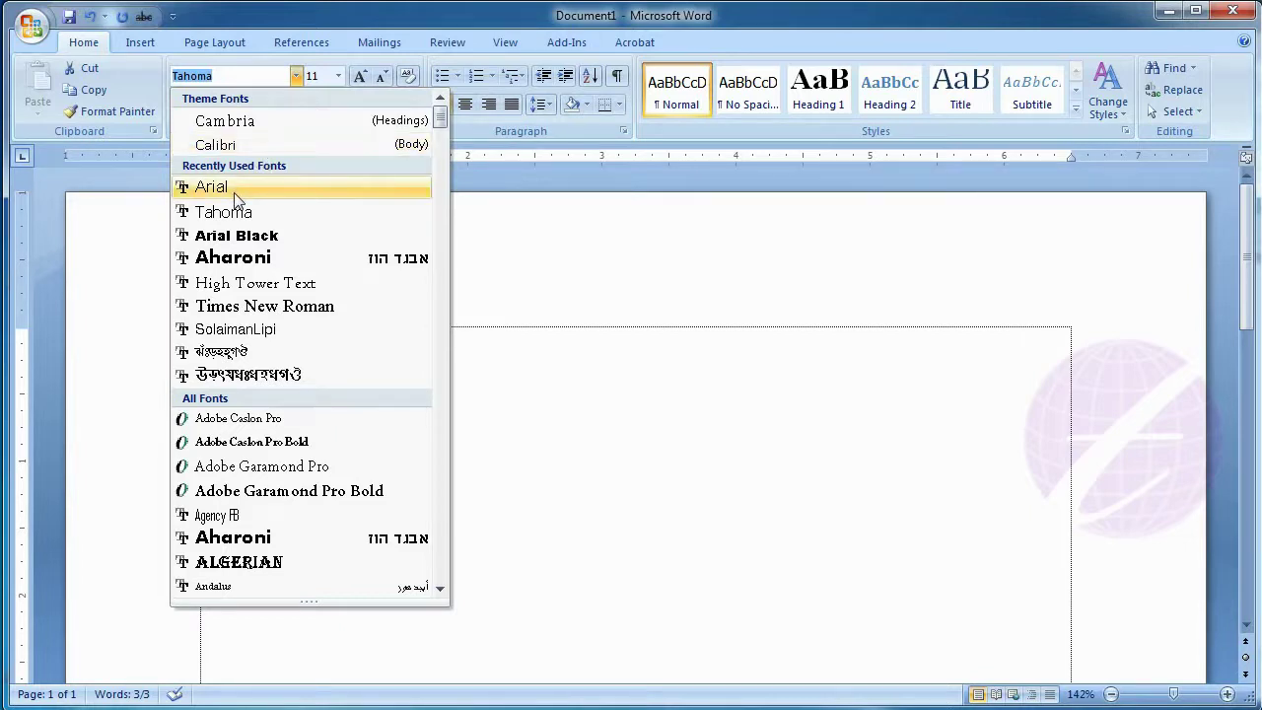
click(235, 193)
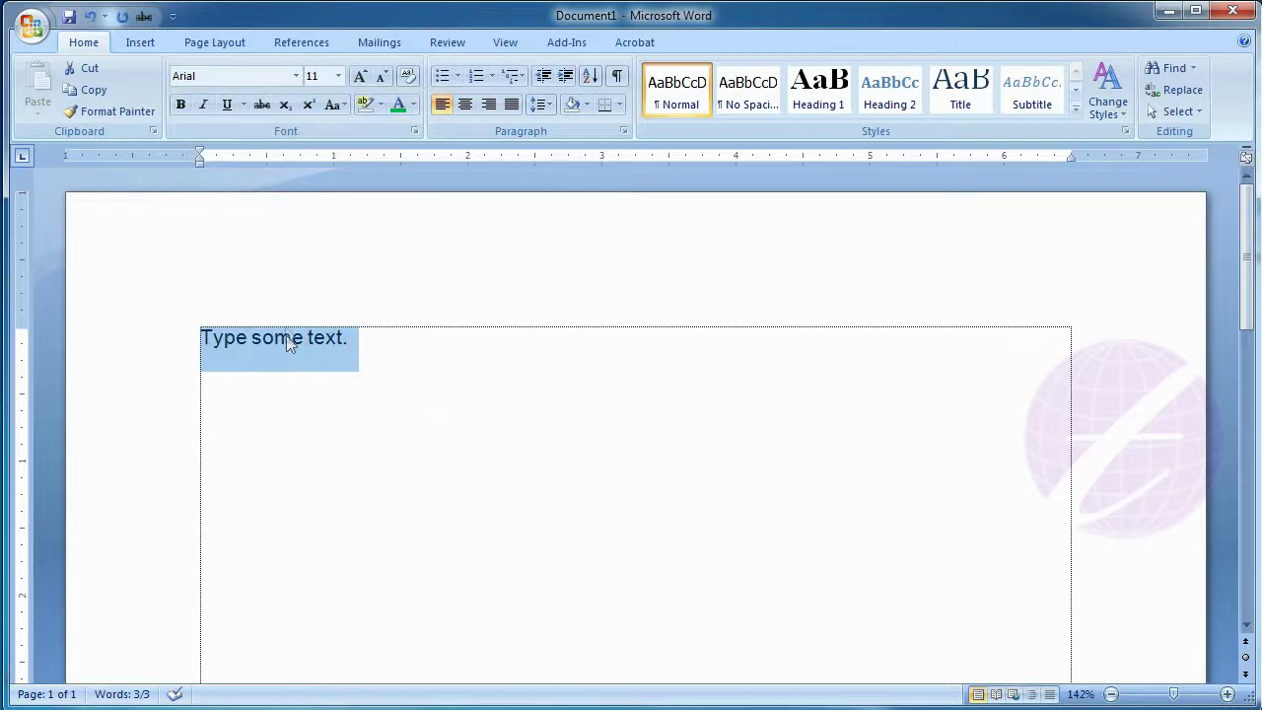
Step: Change the selected sentence's font from Arial to Bauhaus 93
click(295, 76)
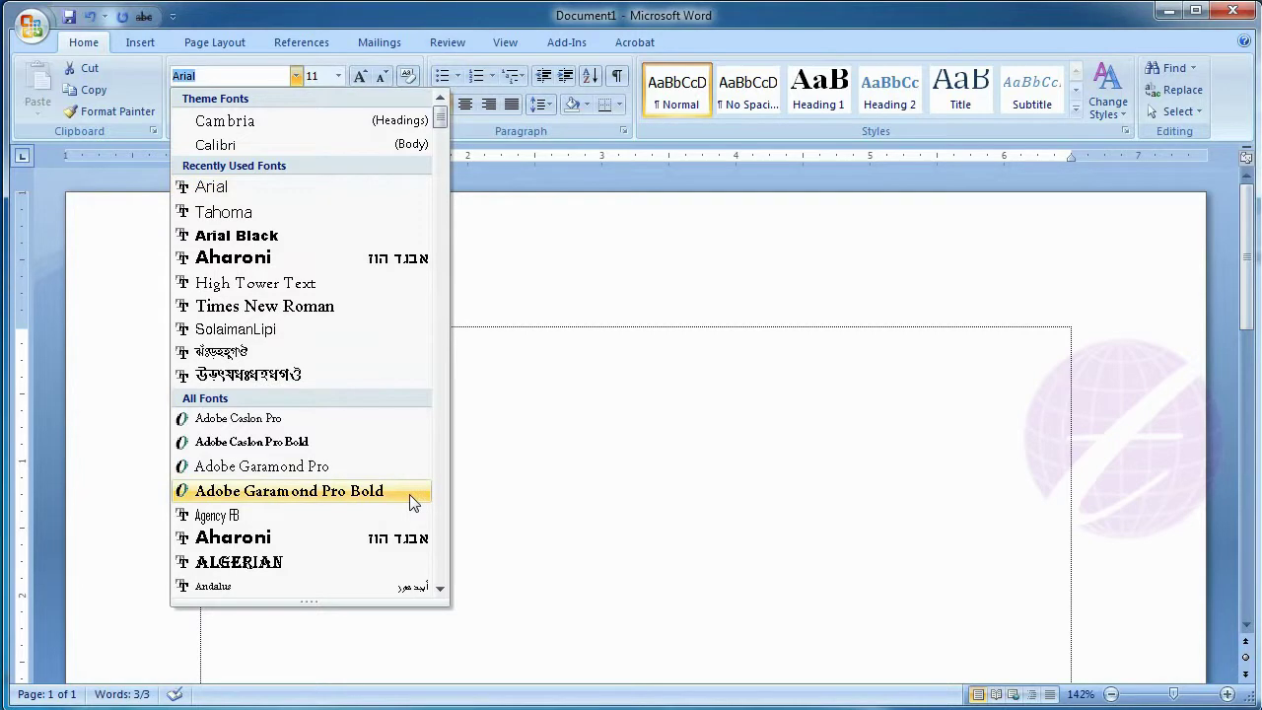
drag(441, 592, 440, 592)
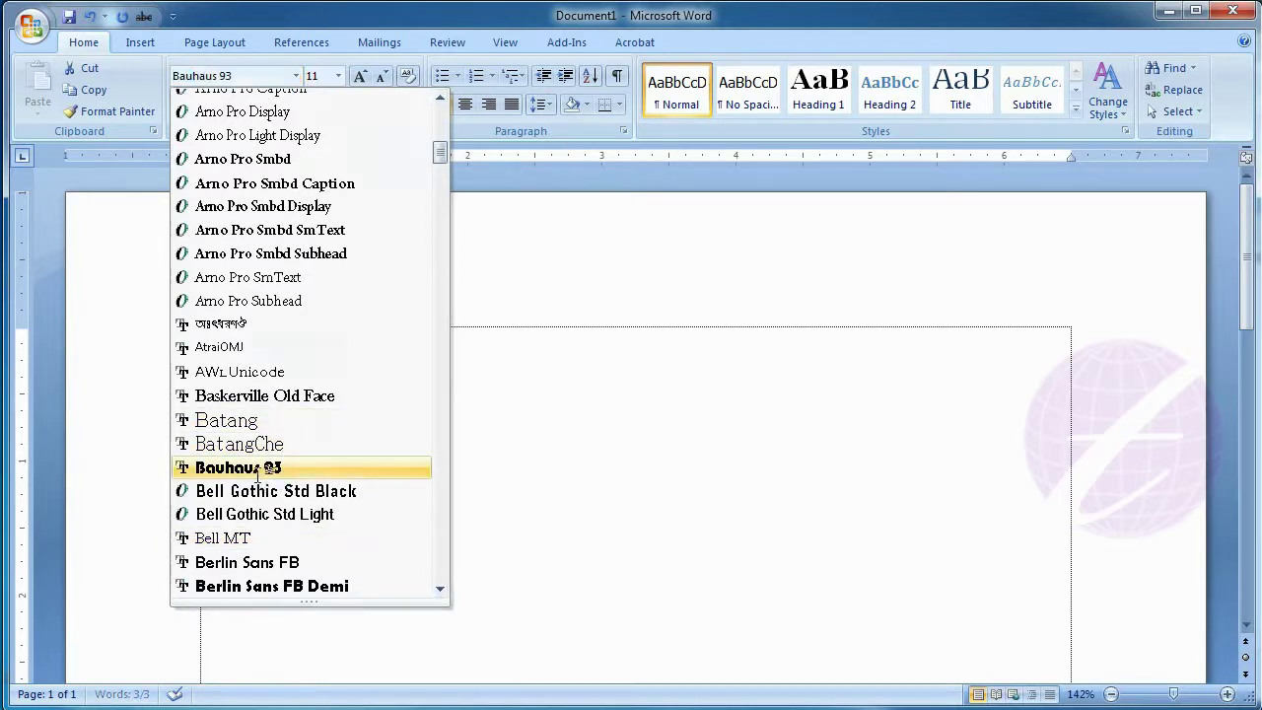
click(259, 477)
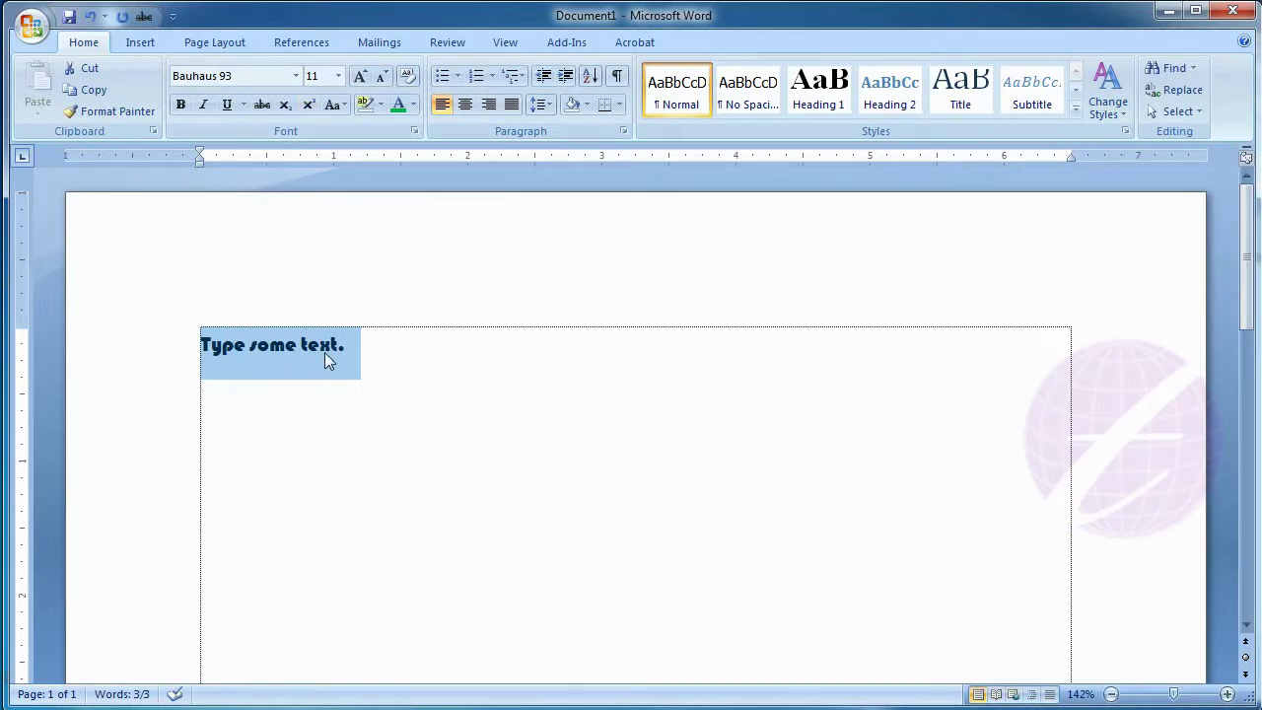
Step: Switch the sentence to Times New Roman from the Recently Used Fonts list
click(296, 76)
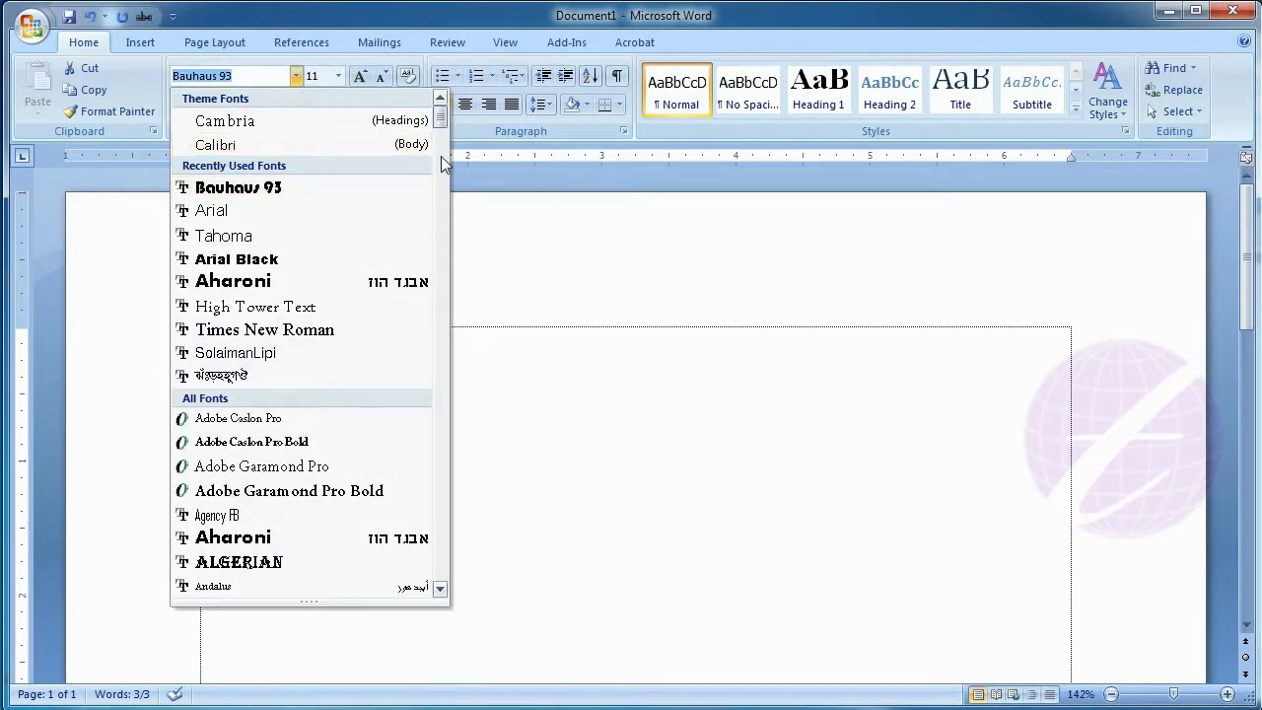
click(296, 336)
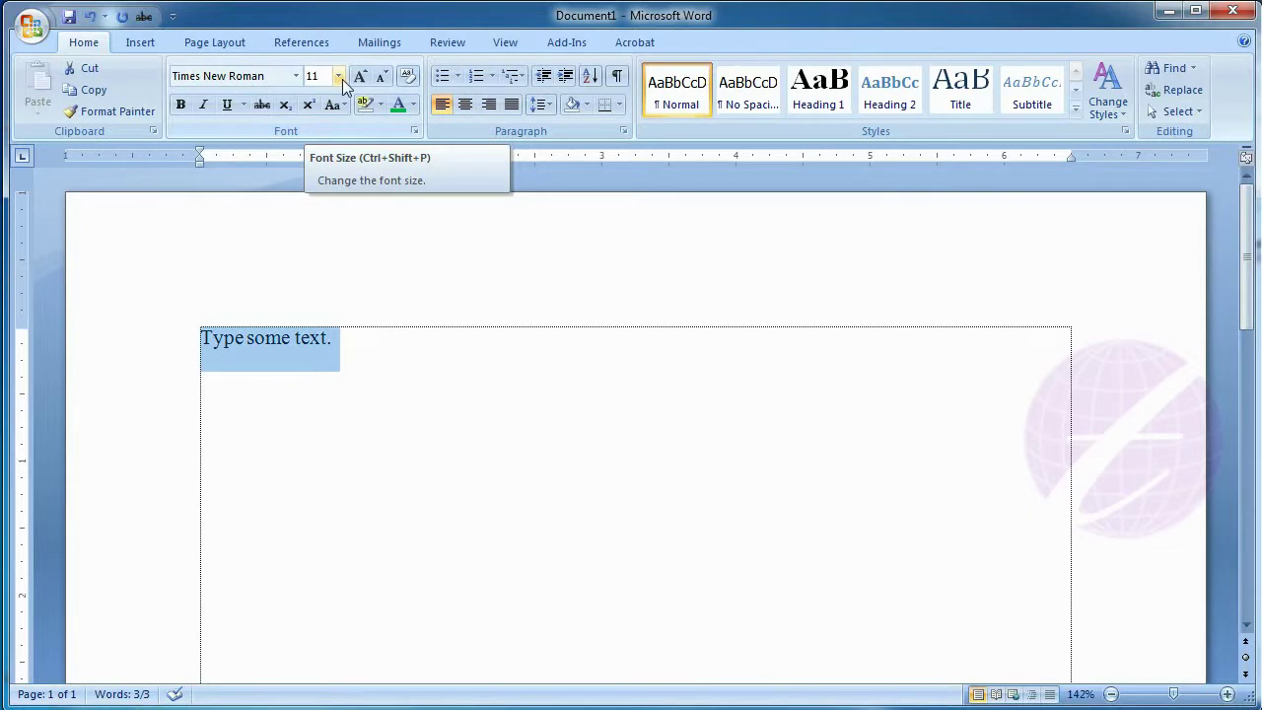
Step: Pick 20 pt from the Font Size list for the sentence
click(338, 77)
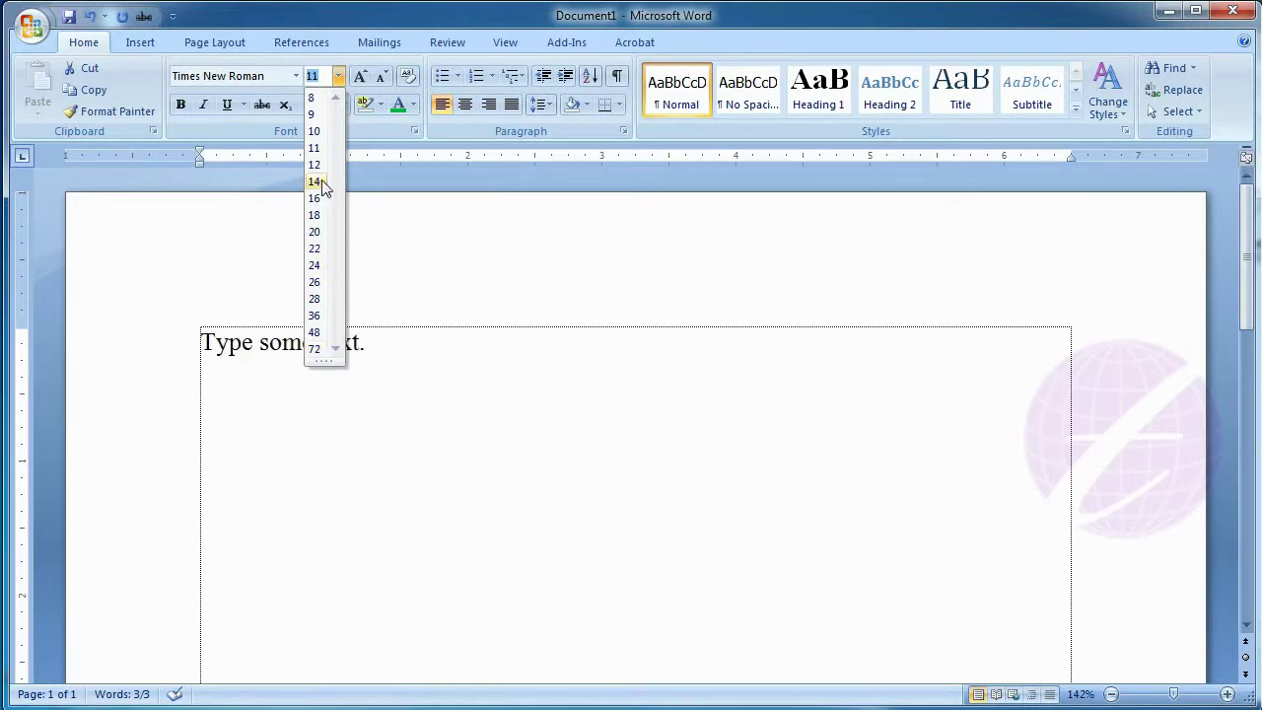
click(316, 232)
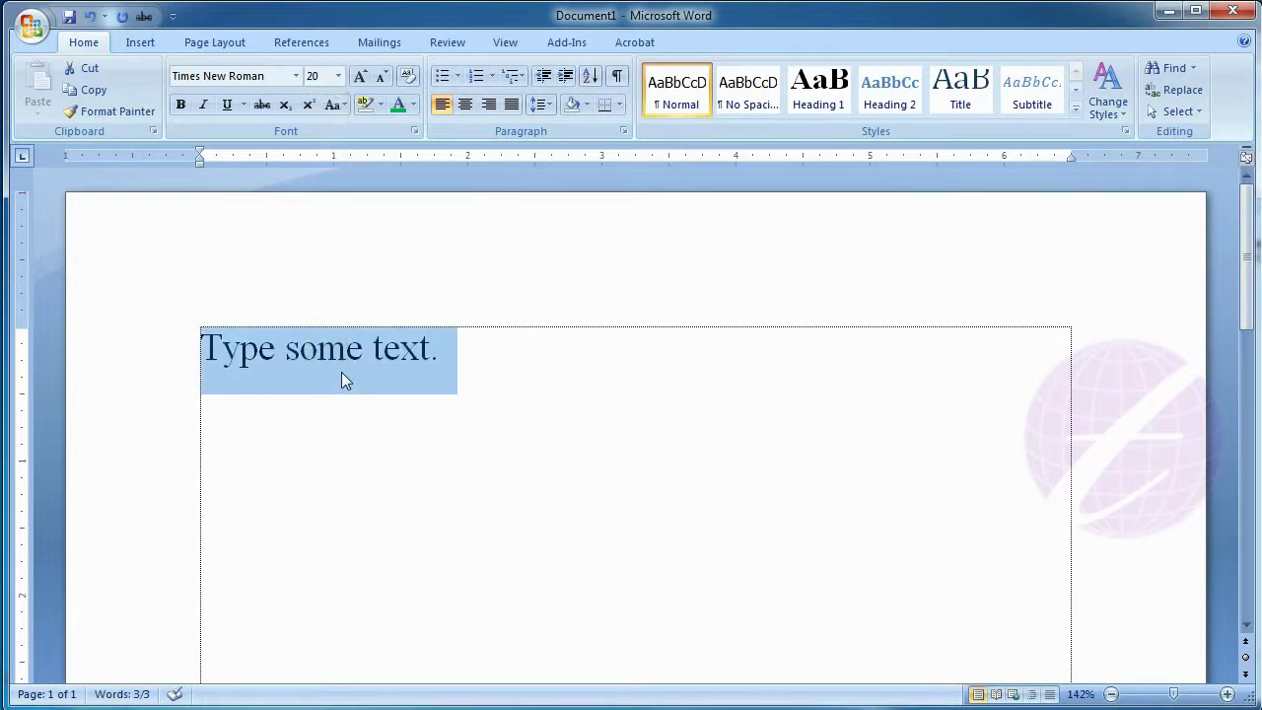
Step: Set the sentence to 16 pt, grow it to 18 and 20 pt, then shrink it back to 16 pt
click(339, 78)
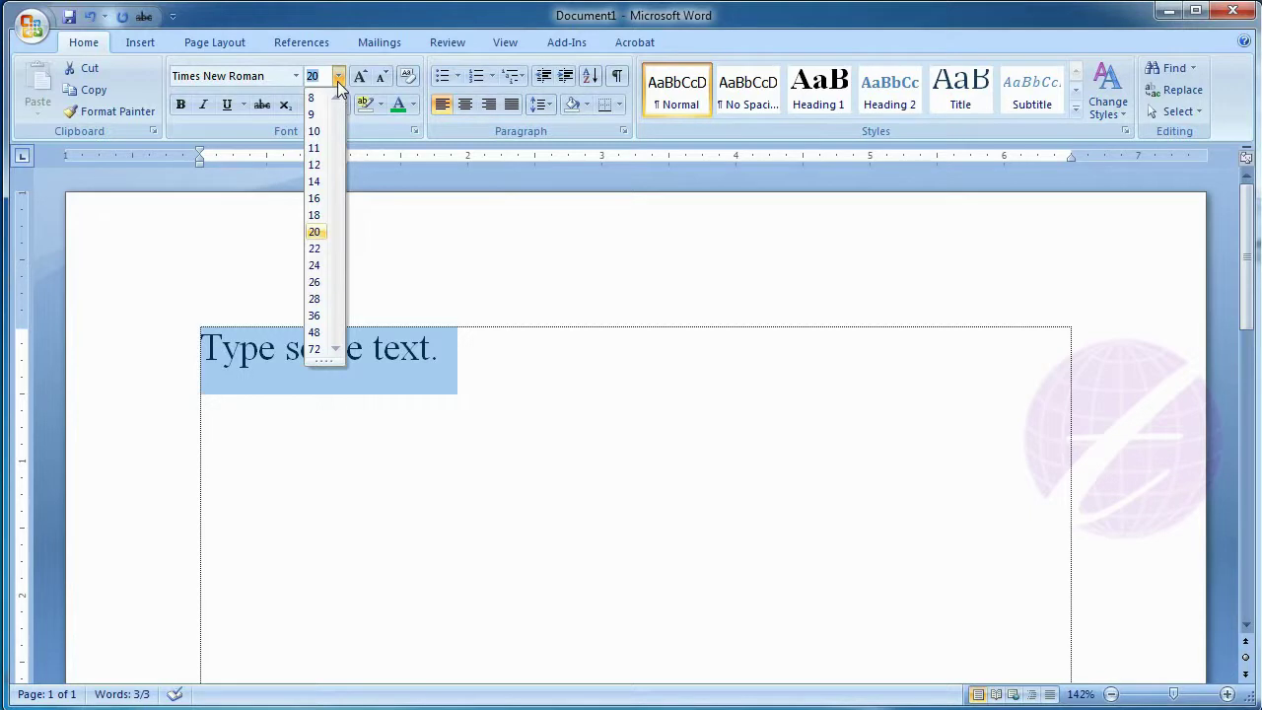
click(313, 198)
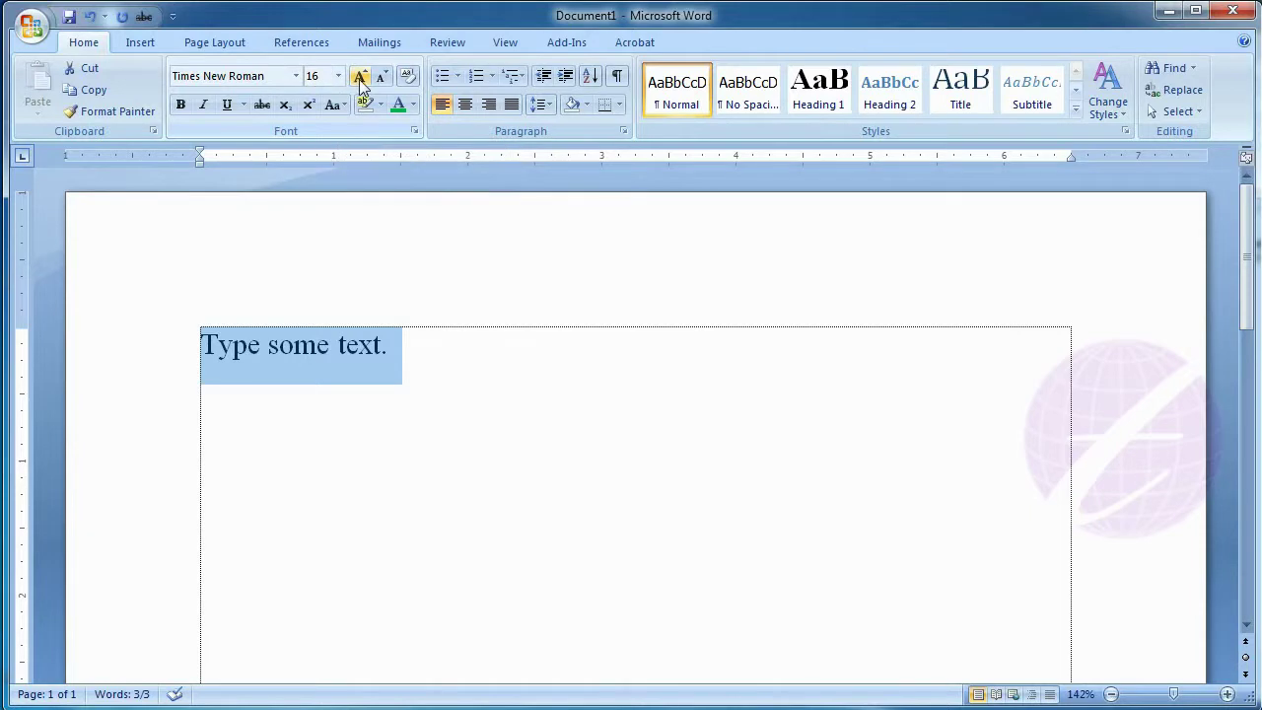
click(361, 86)
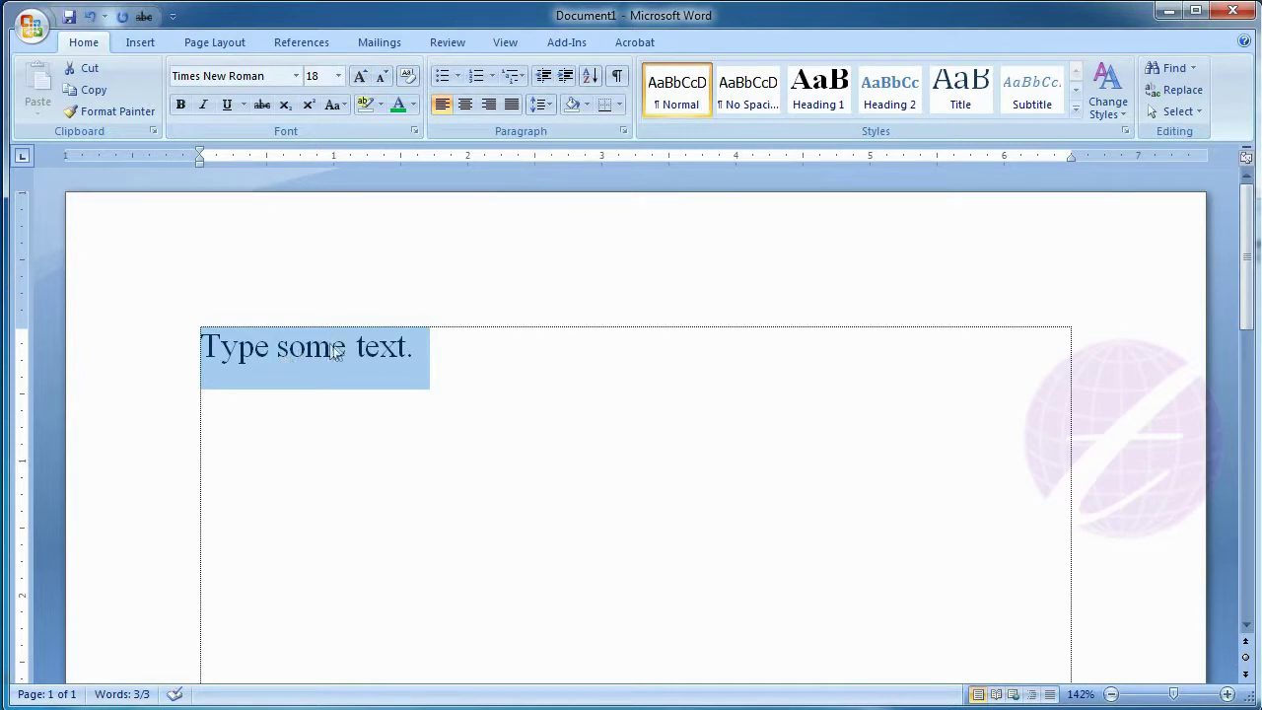
click(361, 77)
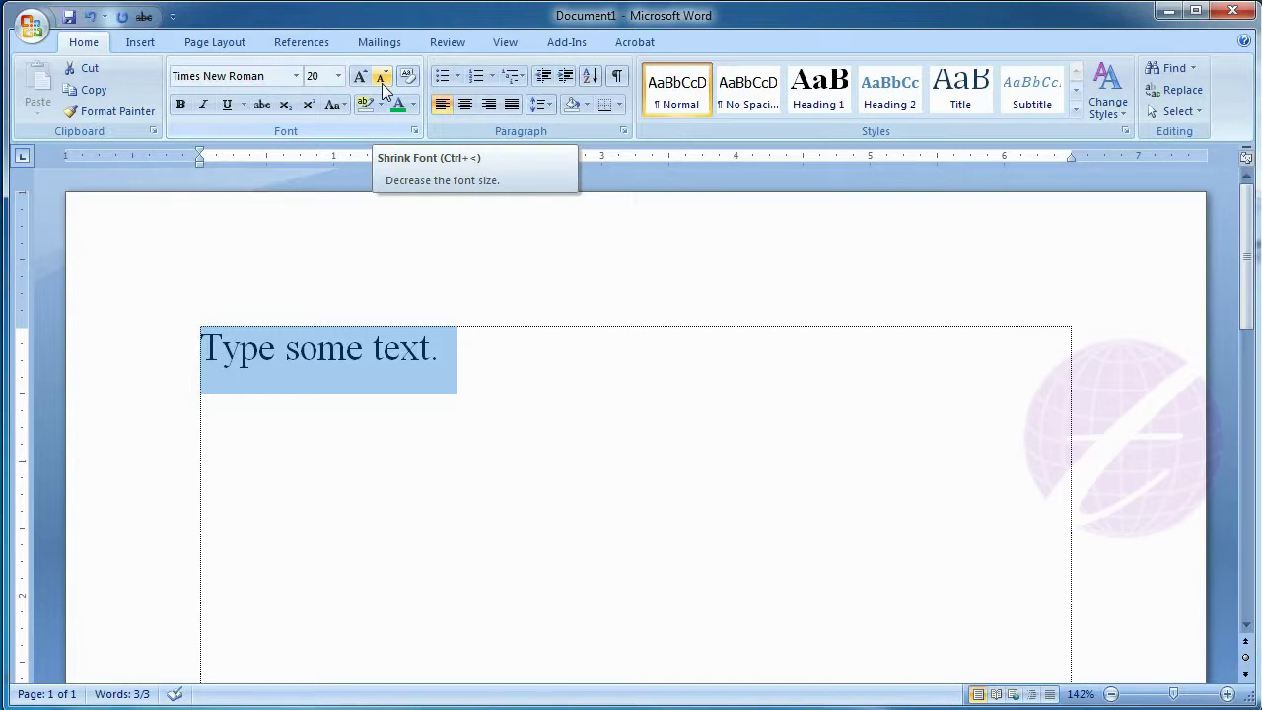
click(381, 82)
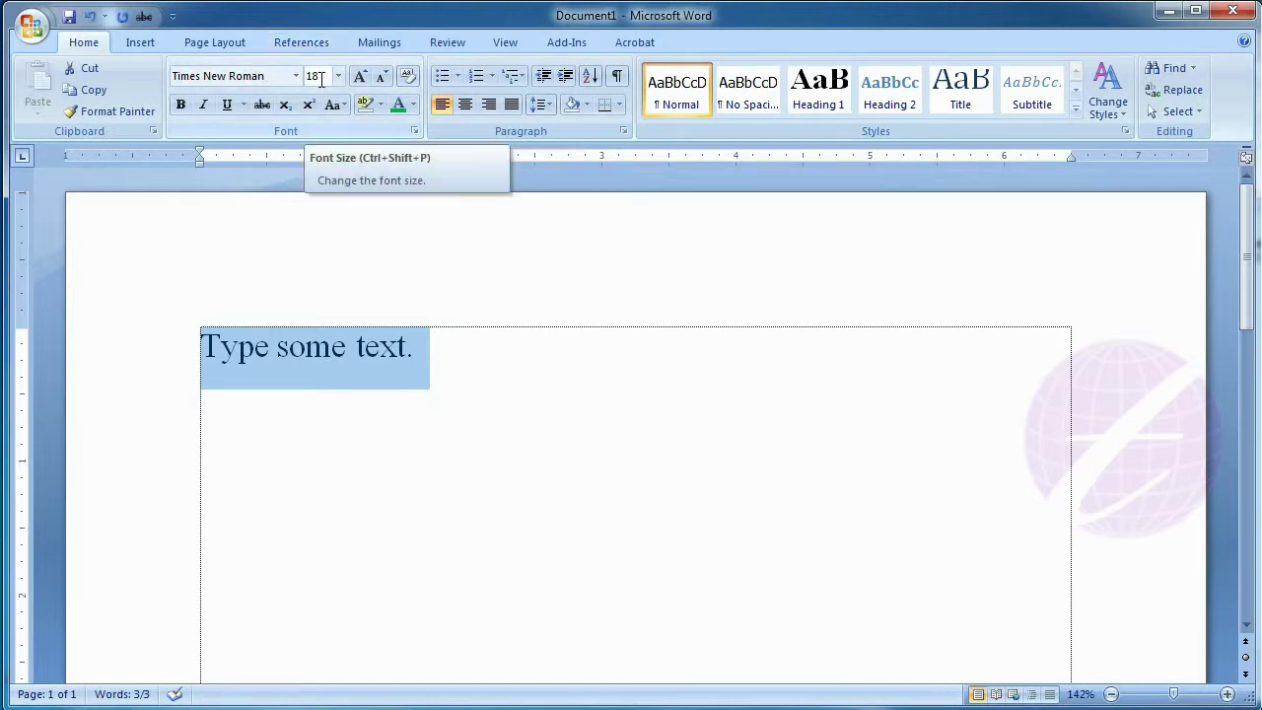
click(386, 77)
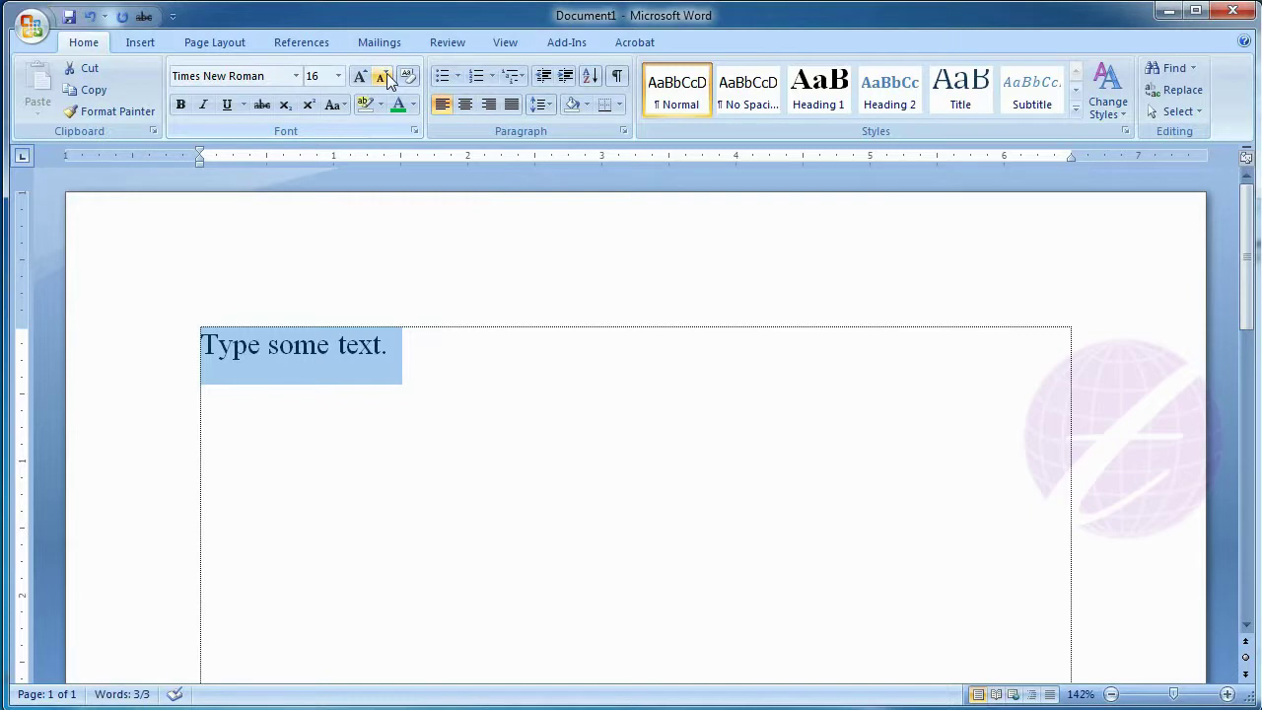
click(340, 76)
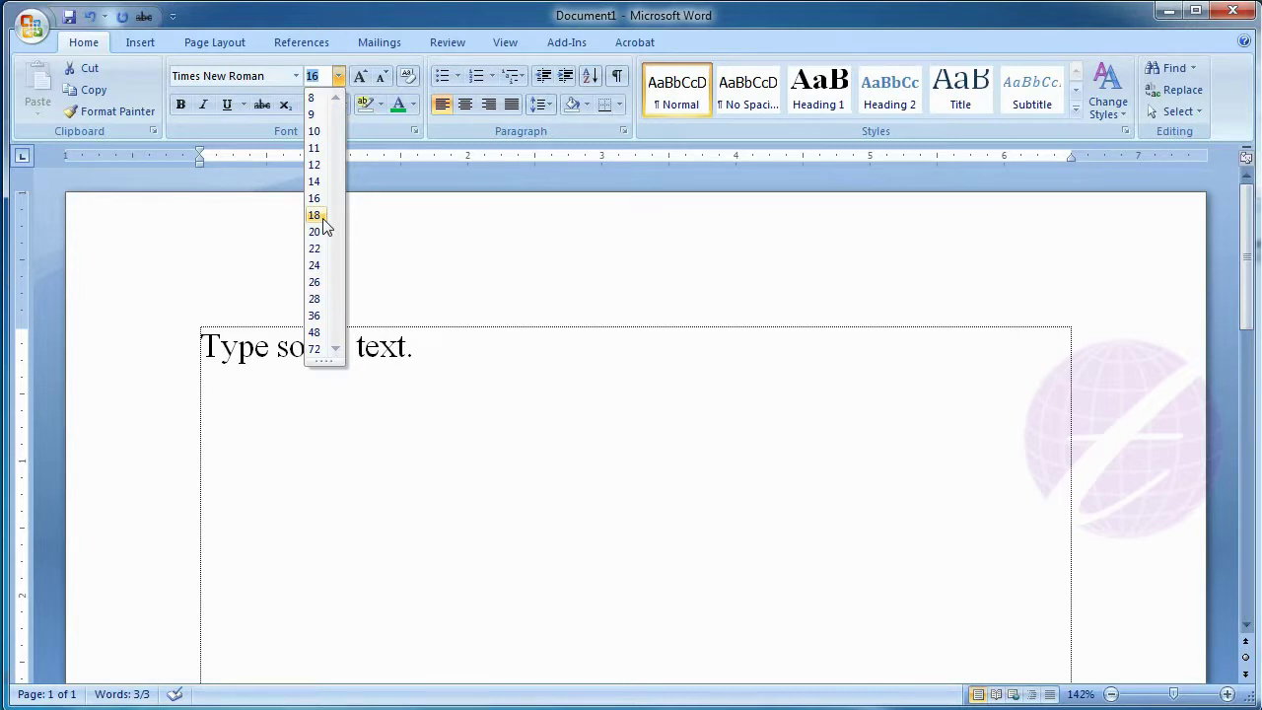
Step: Replace 16 in the Font Size box with a custom 17 pt size
click(323, 76)
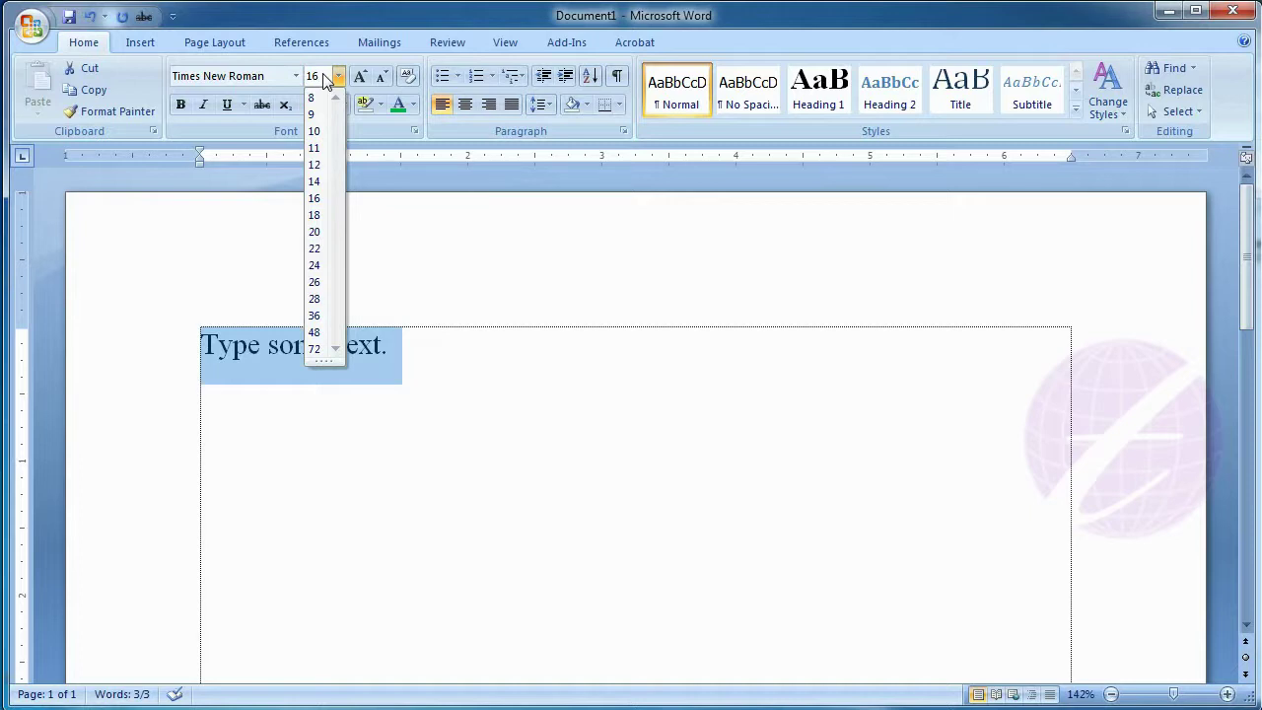
key(BackSpace)
key(BackSpace)
text(17)
key(Return)
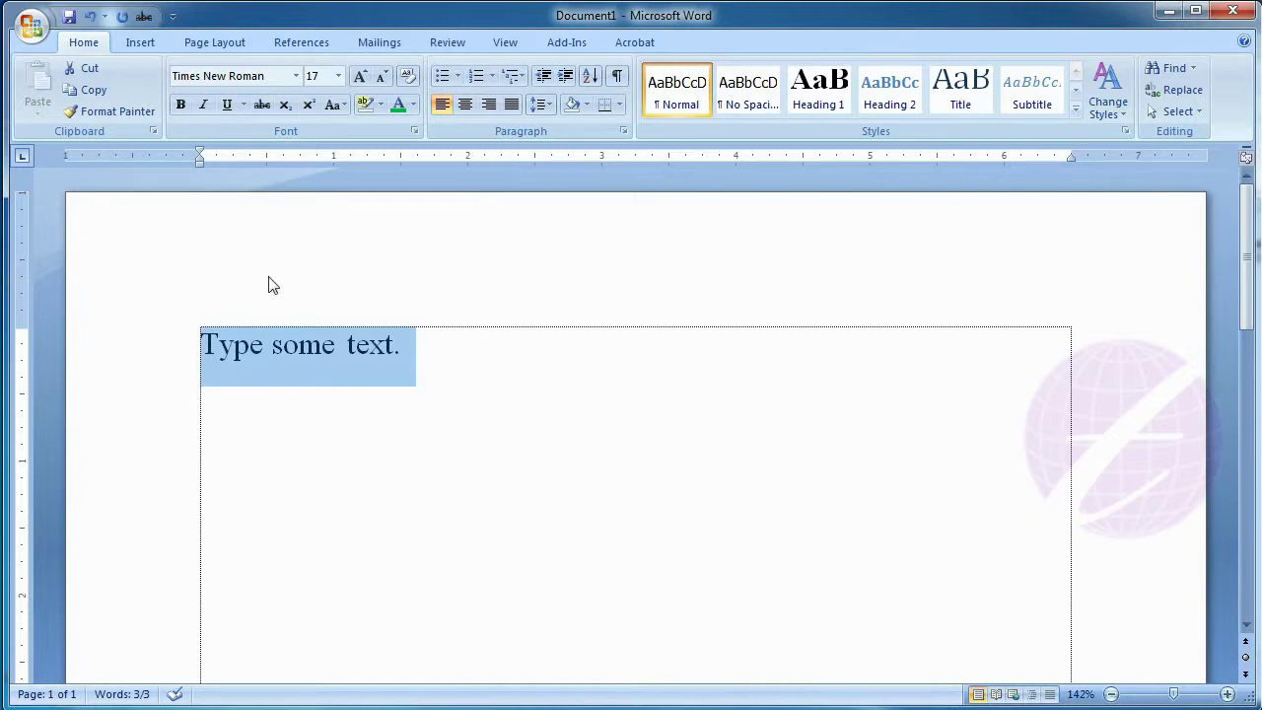
click(179, 108)
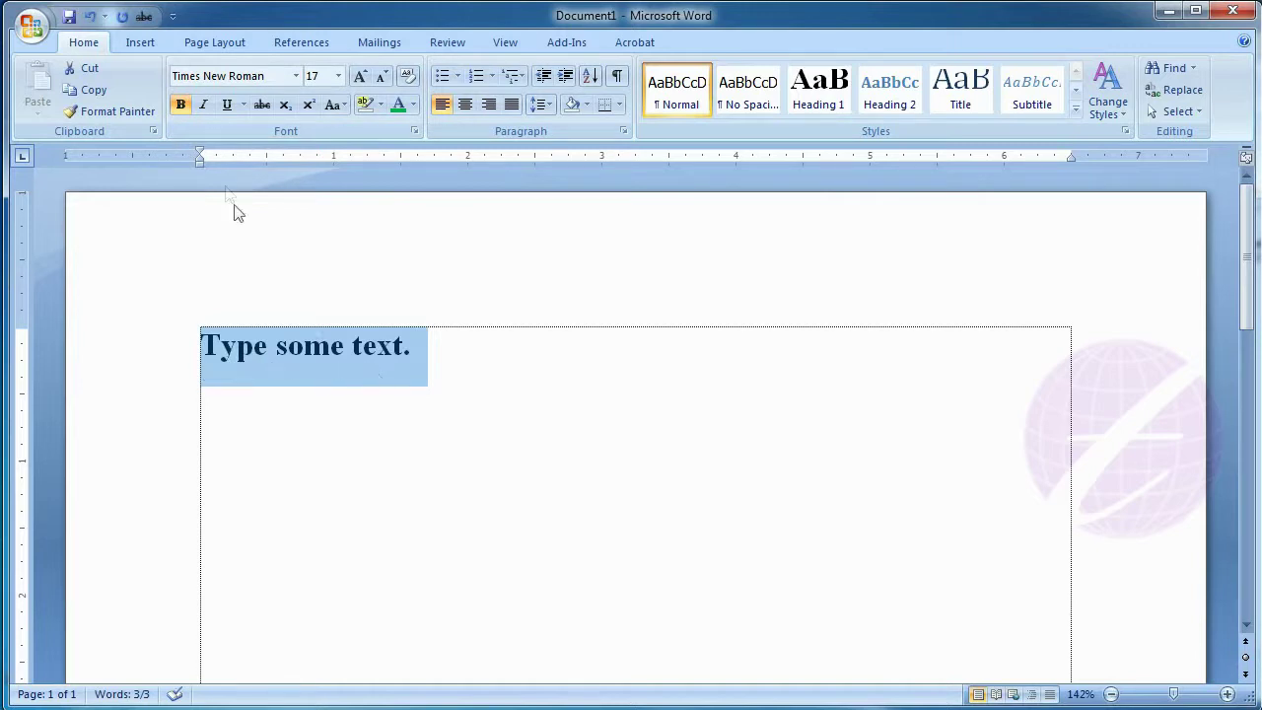
click(179, 109)
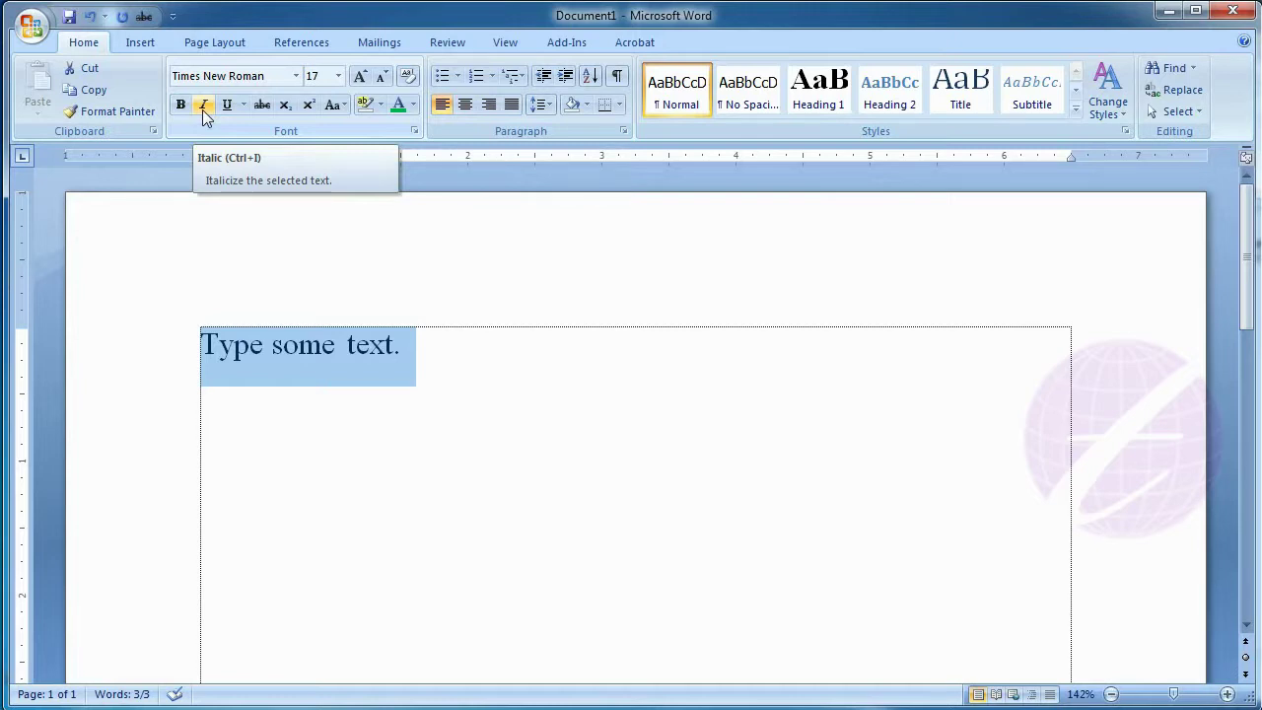
click(202, 110)
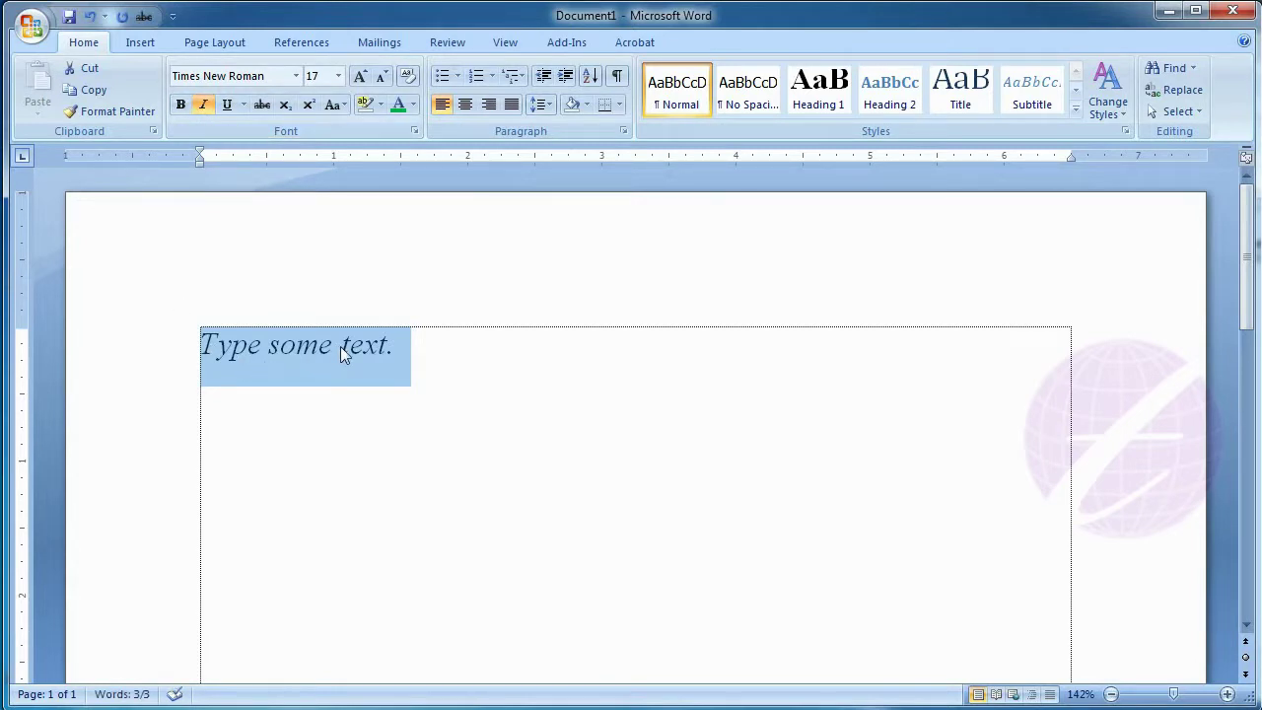
click(202, 107)
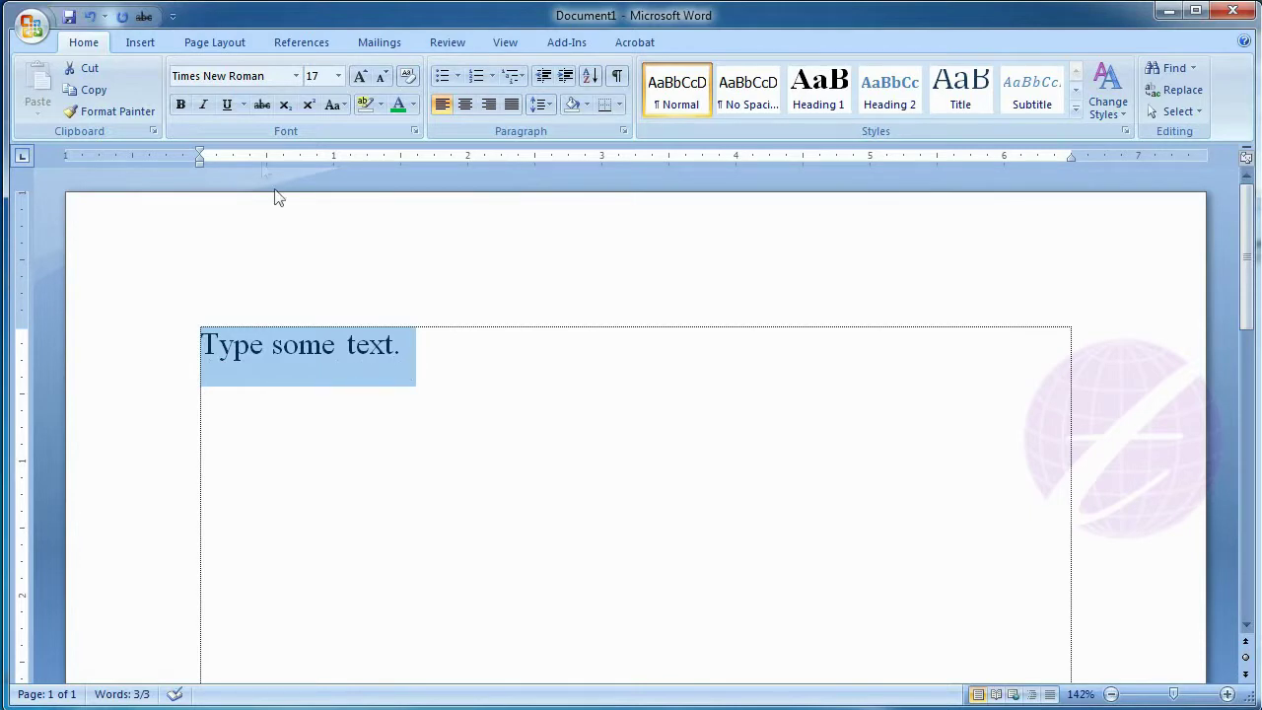
Step: Underline the sentence and switch the underline style to a wave
click(227, 107)
click(245, 108)
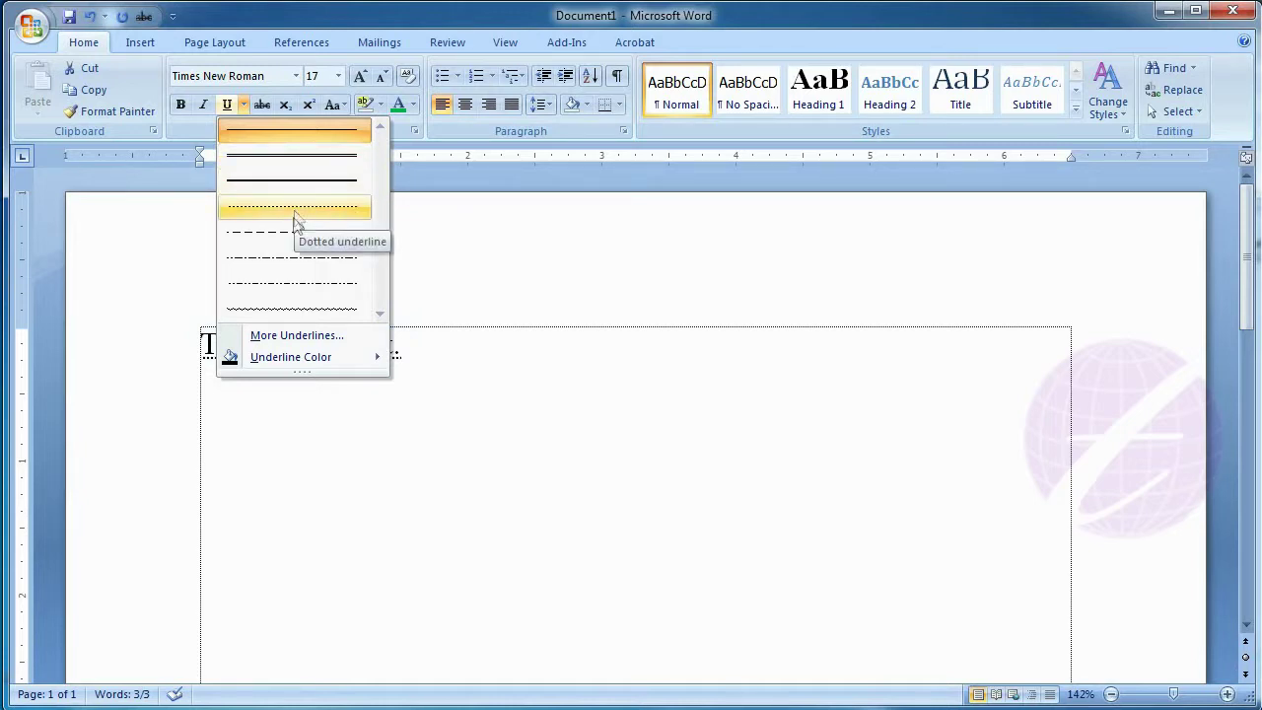
click(291, 309)
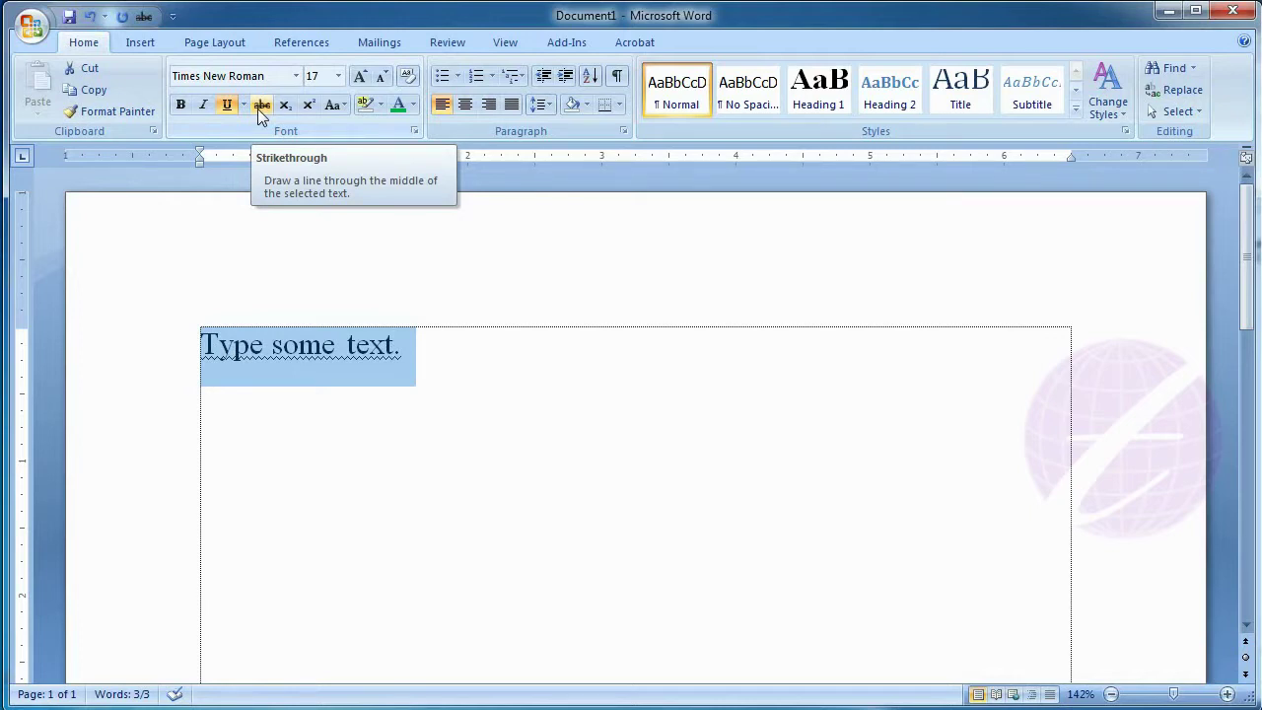
Step: Apply strikethrough to the sentence, then remove it again
click(258, 108)
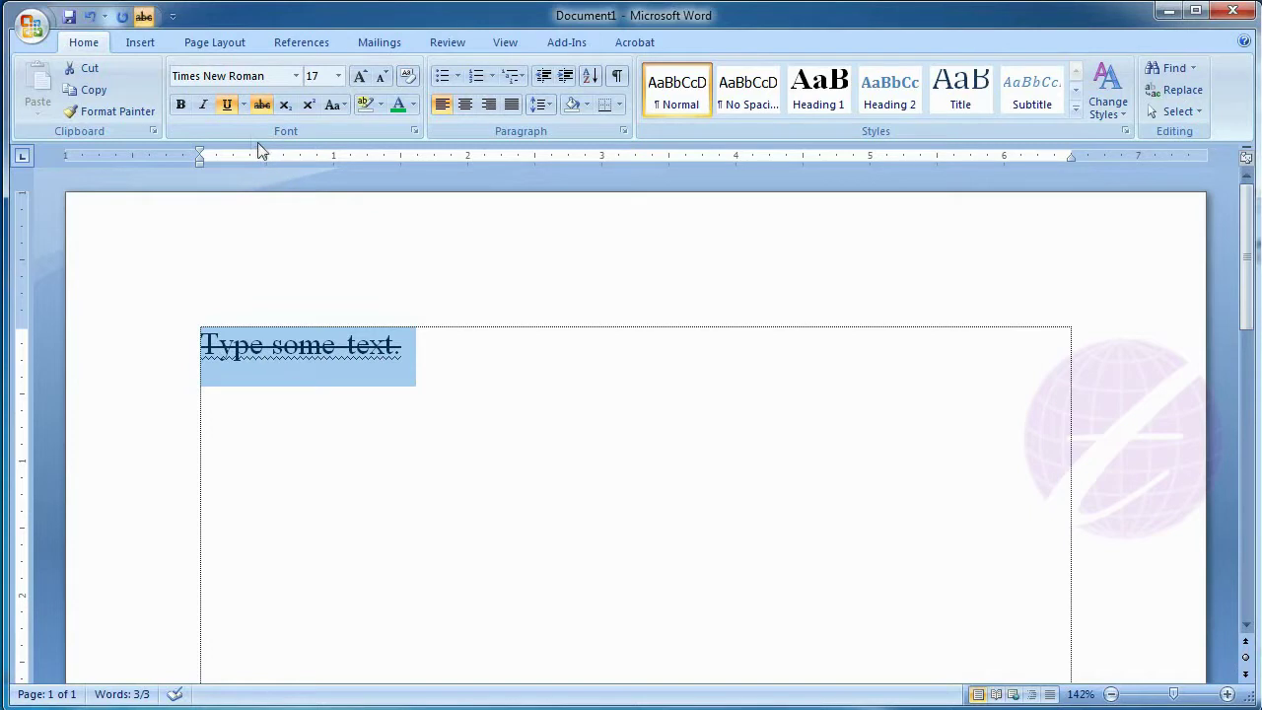
click(260, 106)
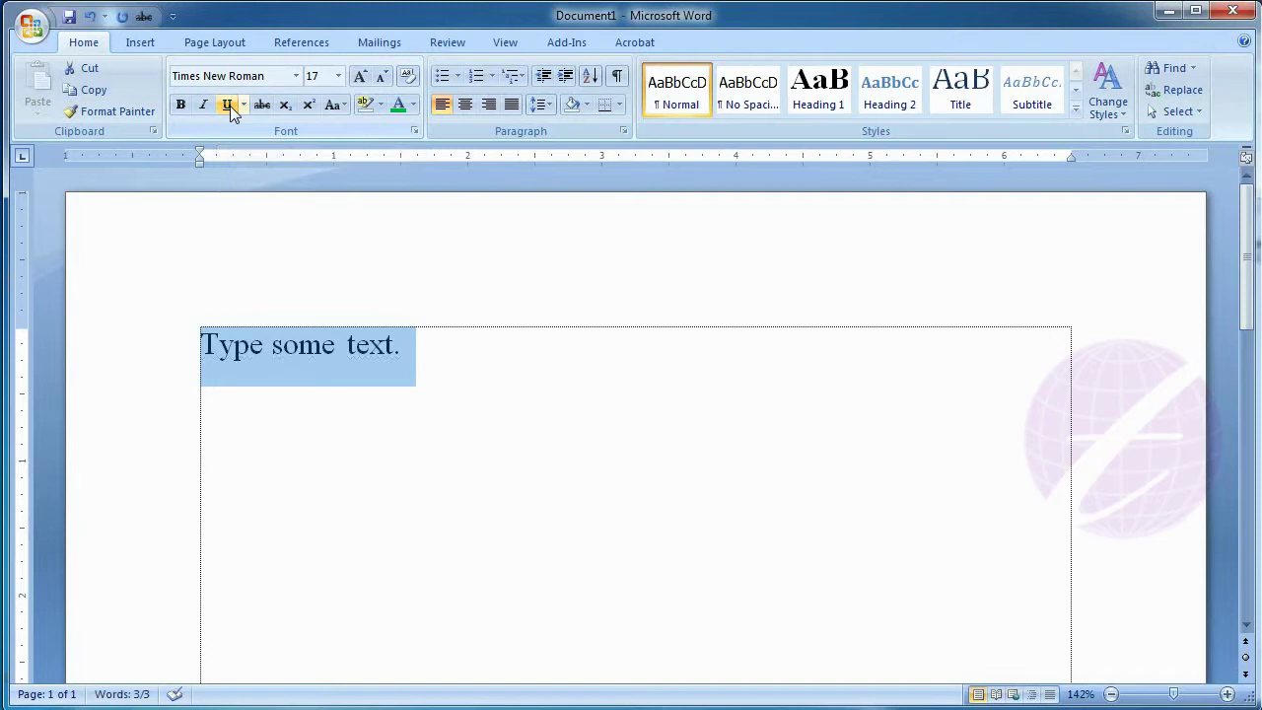
Step: Clear the selection by placing the cursor just after the 17 pt text
click(440, 361)
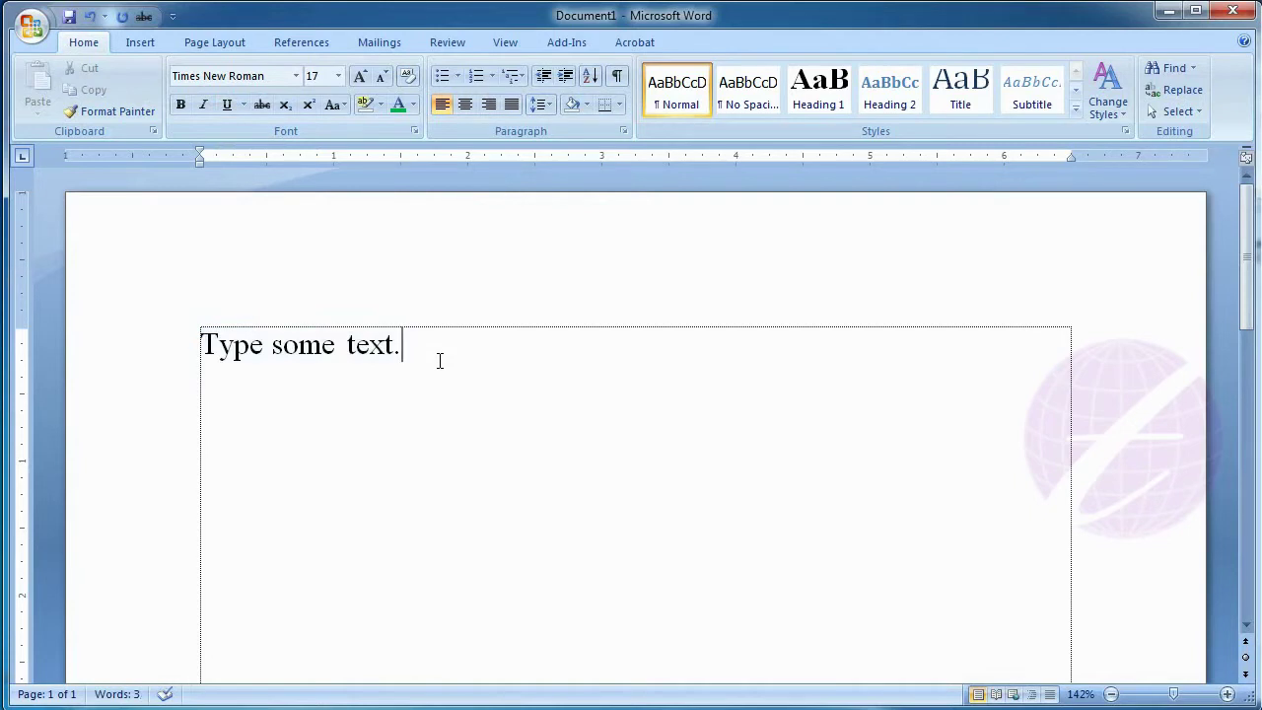